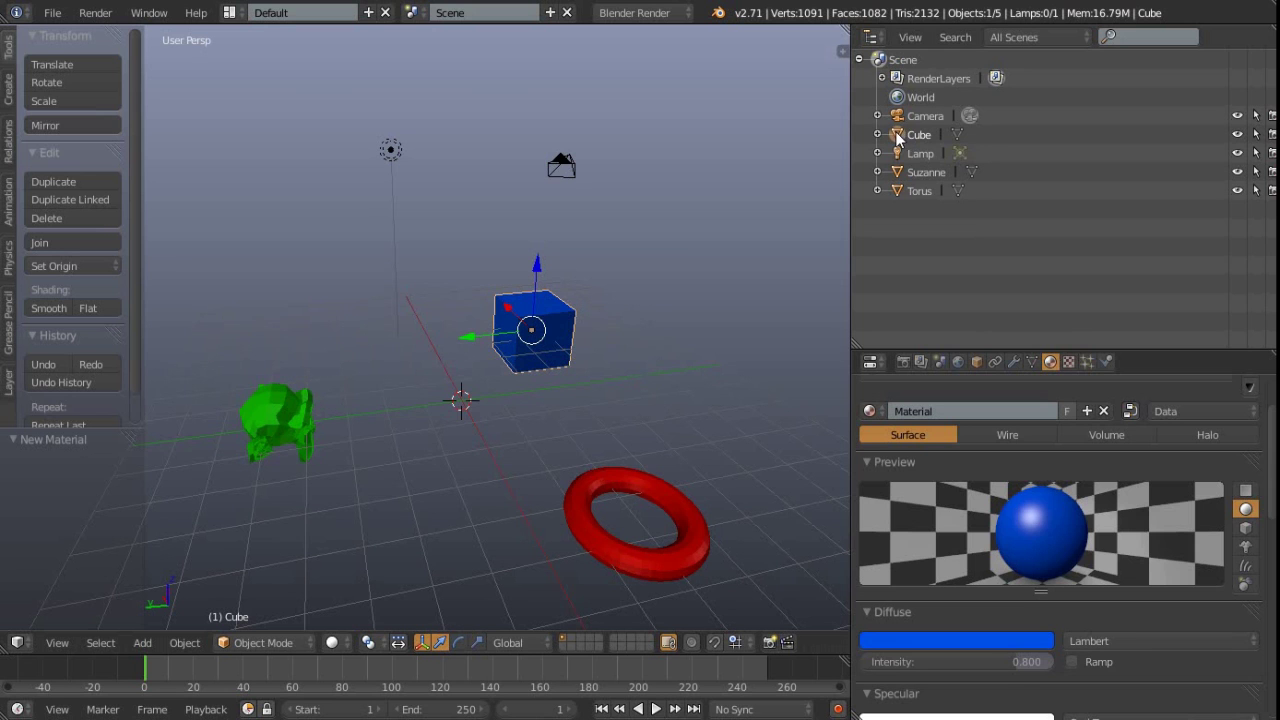
# Drag Cube onto Torus in the Outliner, then move the Torus to test the parent link.
pyautogui.moveTo(897, 139); pyautogui.dragTo(917, 190)
pyautogui.click(918, 174)
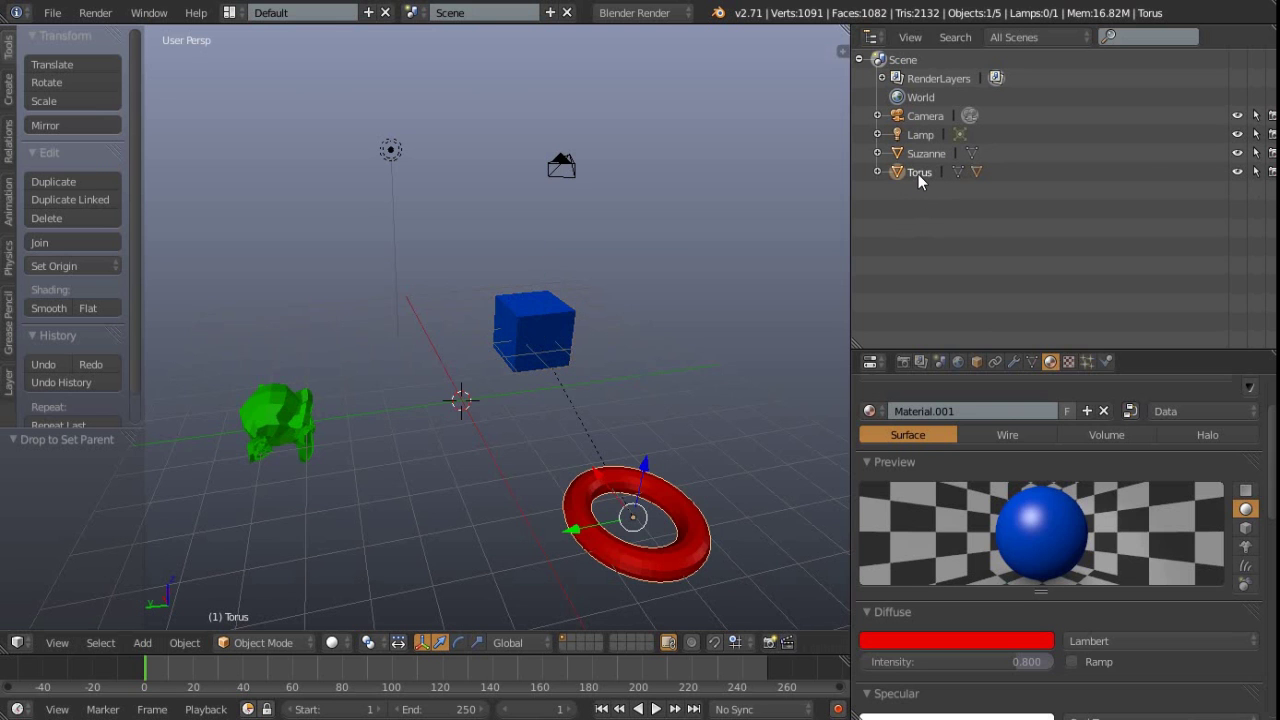
pyautogui.press('g')
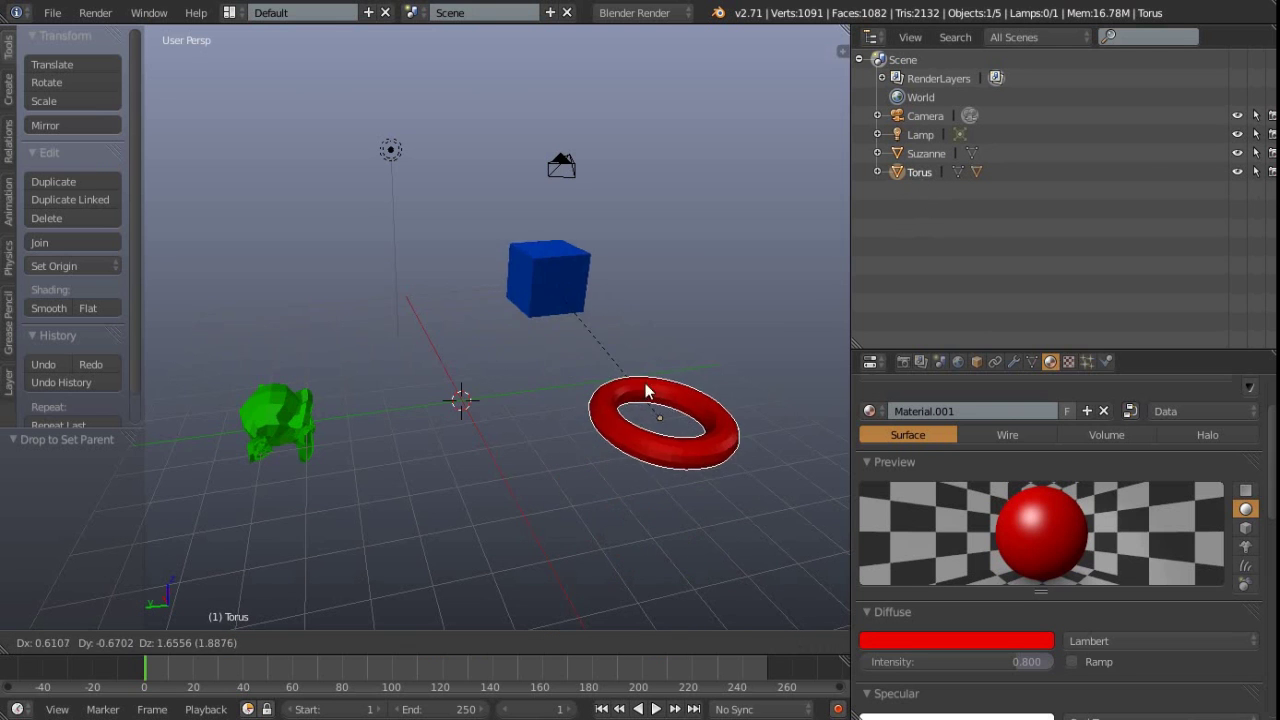
pyautogui.click(633, 512)
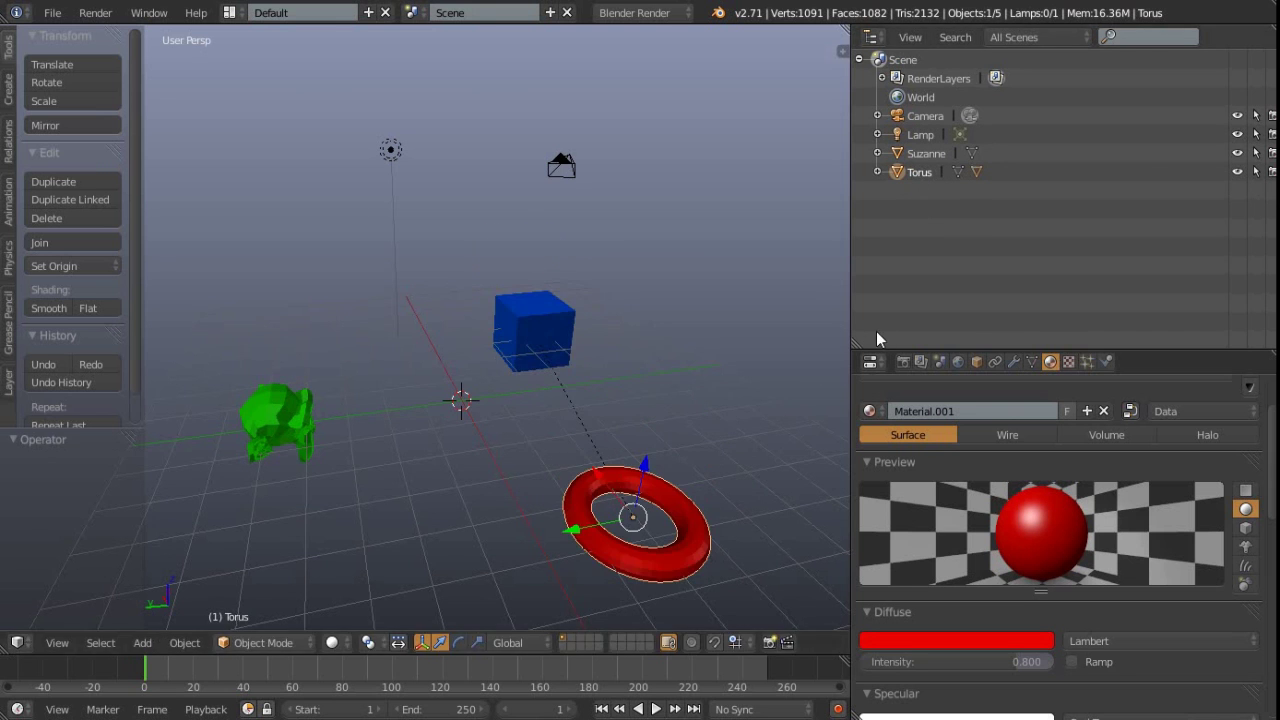
pyautogui.click(877, 173)
pyautogui.click(935, 212)
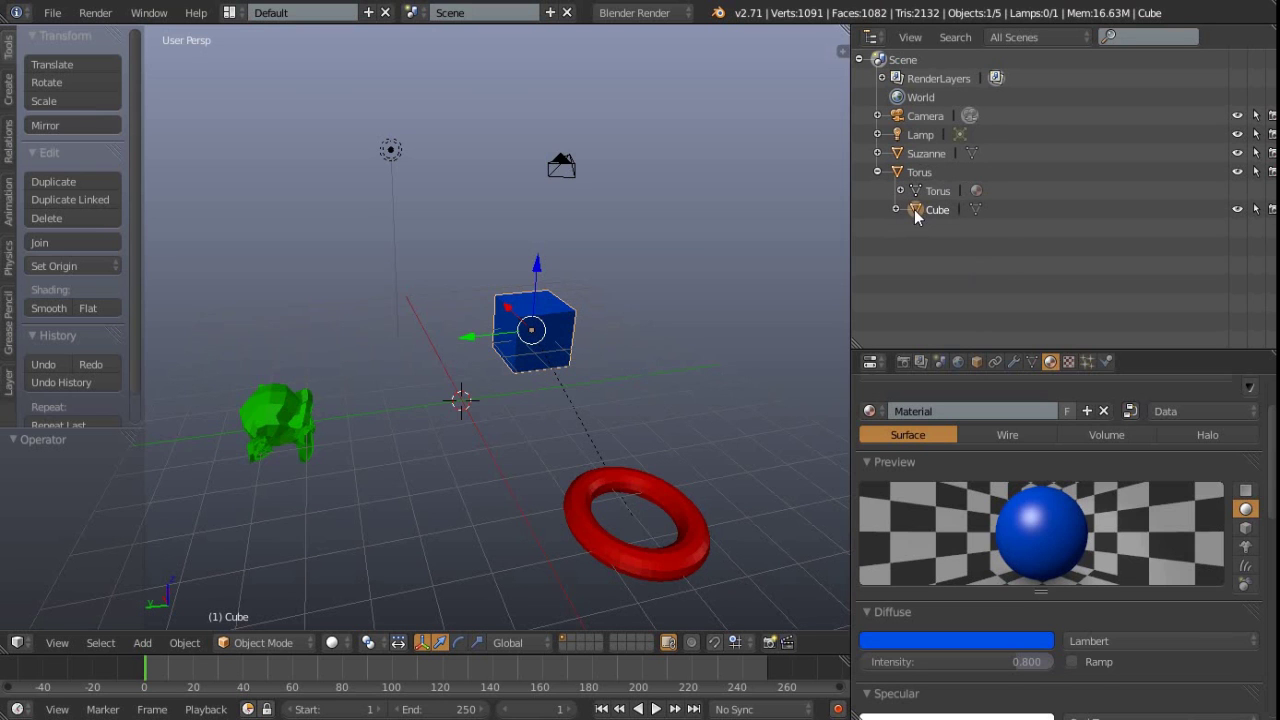
# Drag the Cube row out from under Torus in the Outliner to clear its parent.
pyautogui.moveTo(917, 206); pyautogui.dragTo(897, 268)
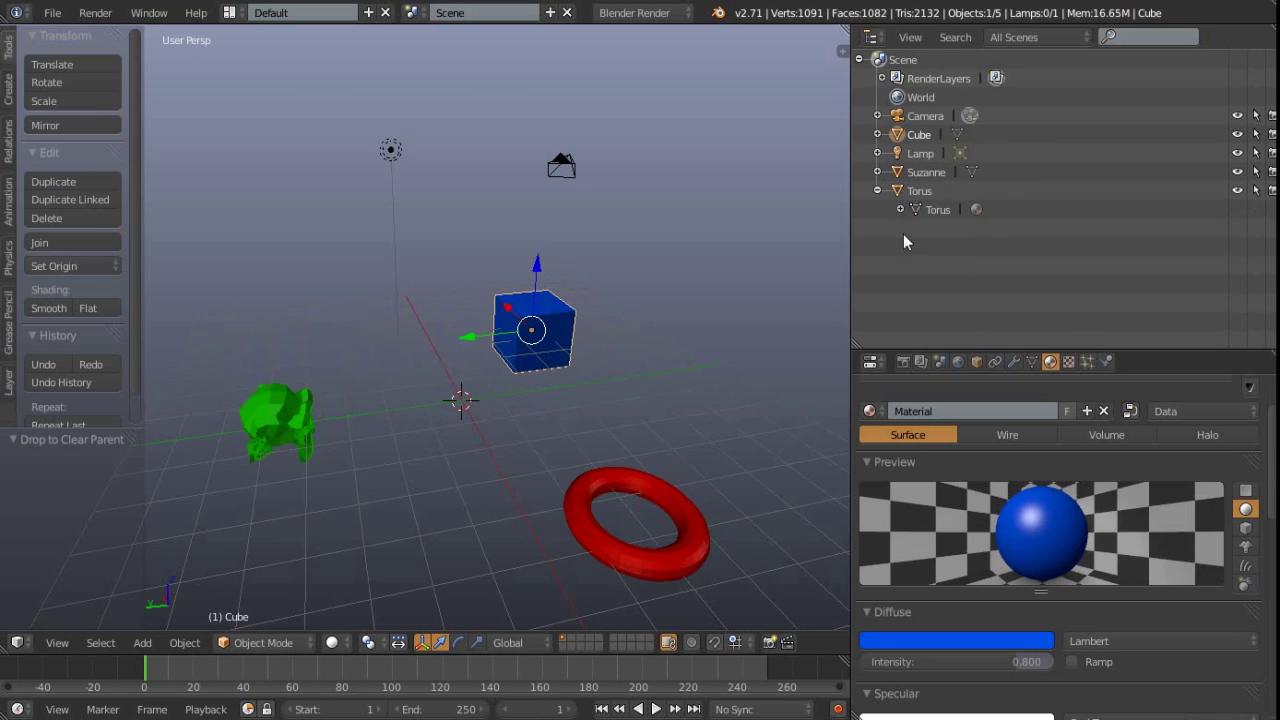
pyautogui.click(917, 80)
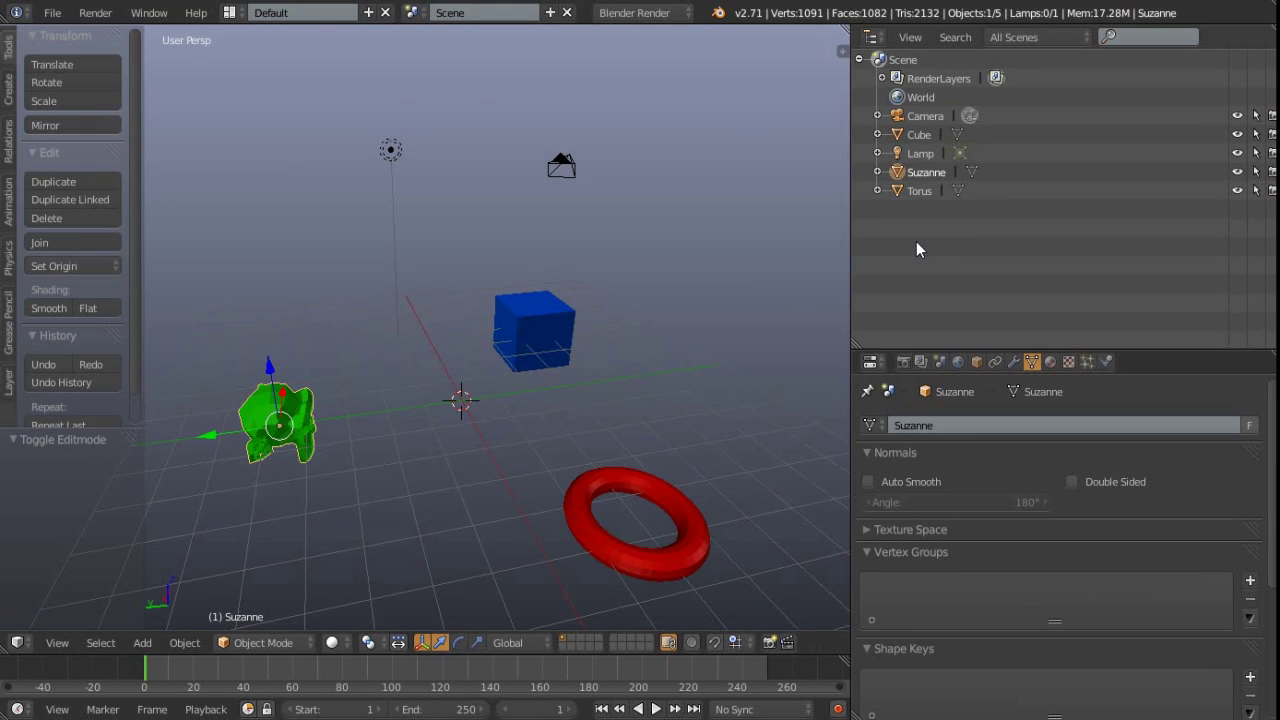
# Expand the Suzanne, Torus, Lamp and Cube entries, then switch the Torus mesh into Edit Mode.
pyautogui.click(877, 190)
pyautogui.click(877, 172)
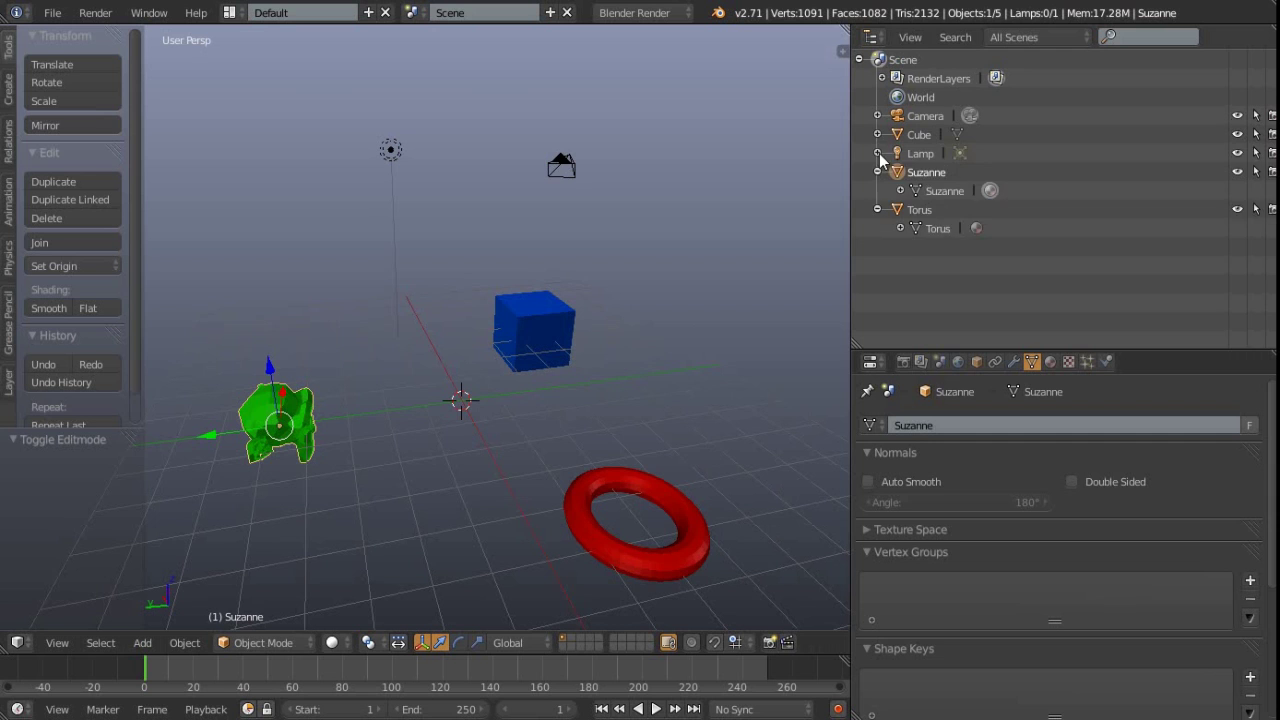
pyautogui.click(877, 153)
pyautogui.click(877, 134)
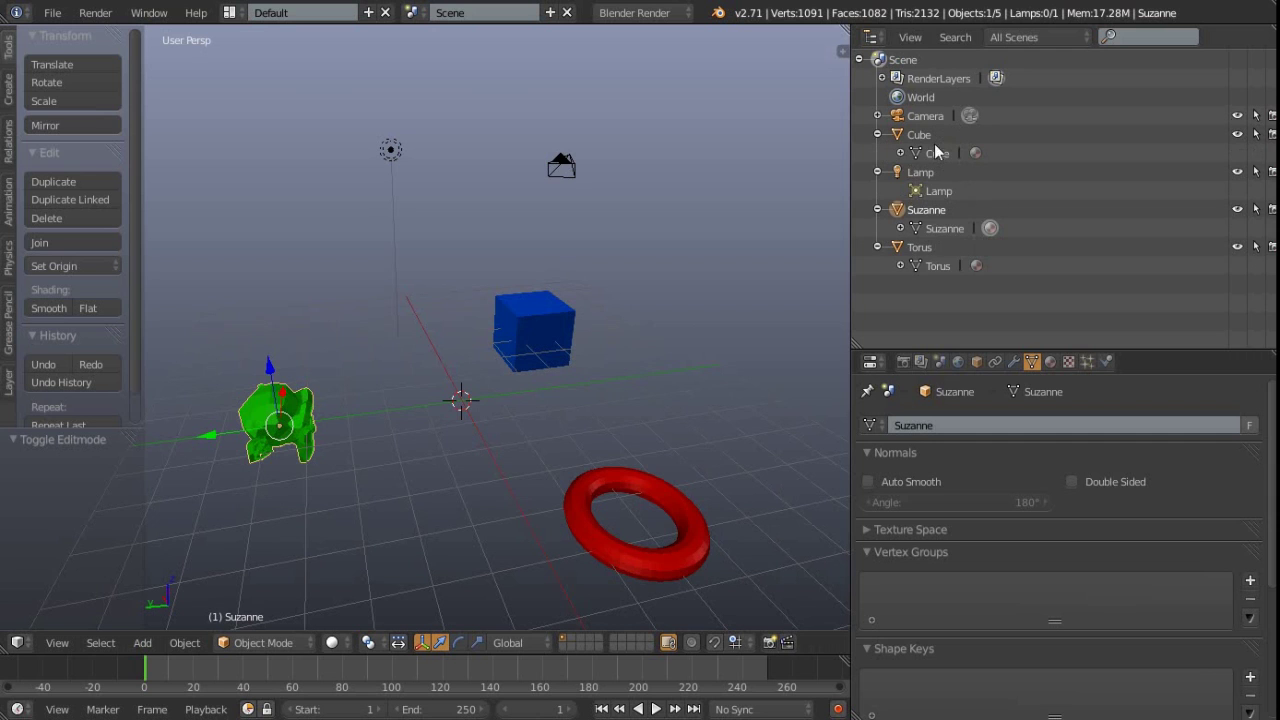
pyautogui.click(916, 265)
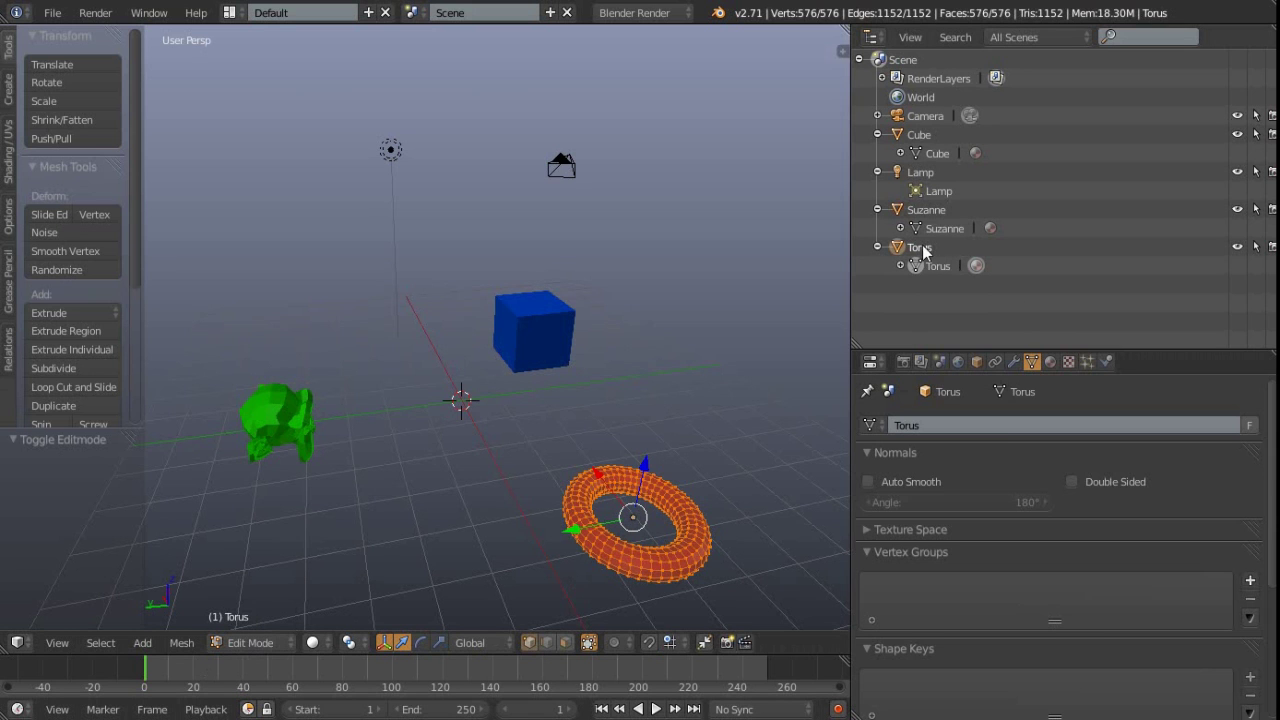
# Leave Torus Edit Mode by selecting the Lamp, then toggle Suzanne's mesh into Edit Mode and back.
pyautogui.click(920, 174)
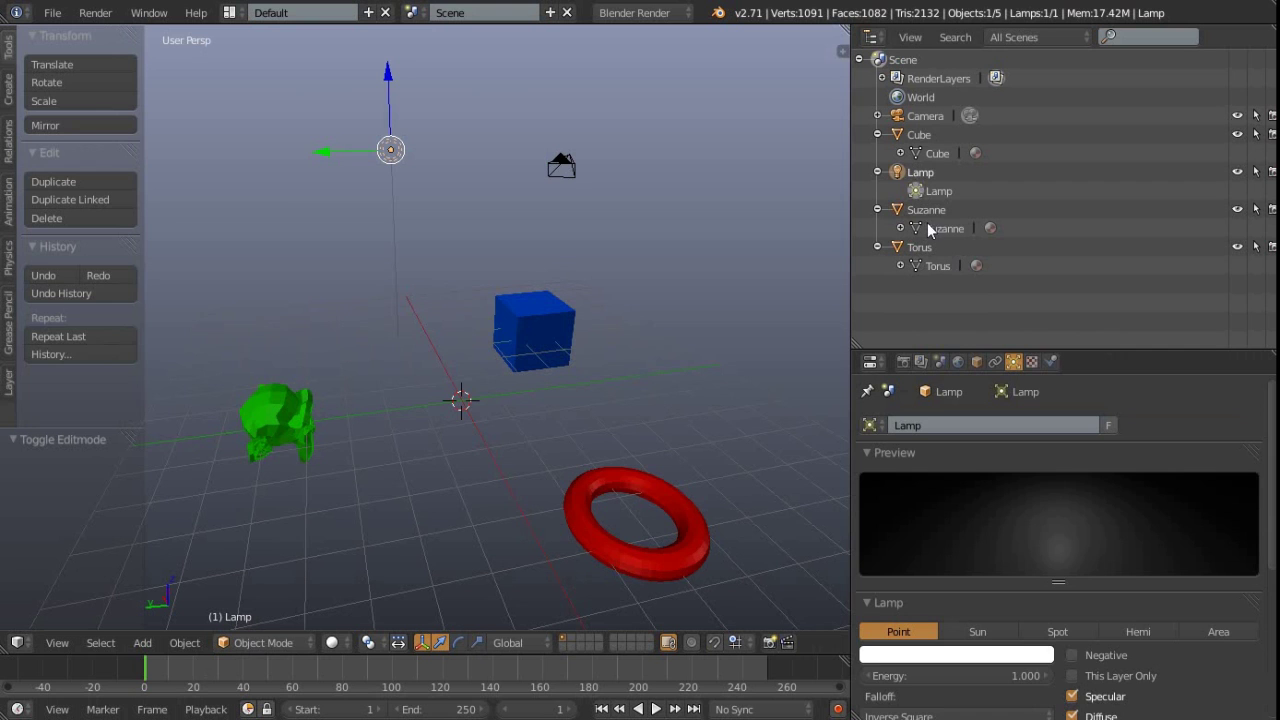
pyautogui.click(910, 211)
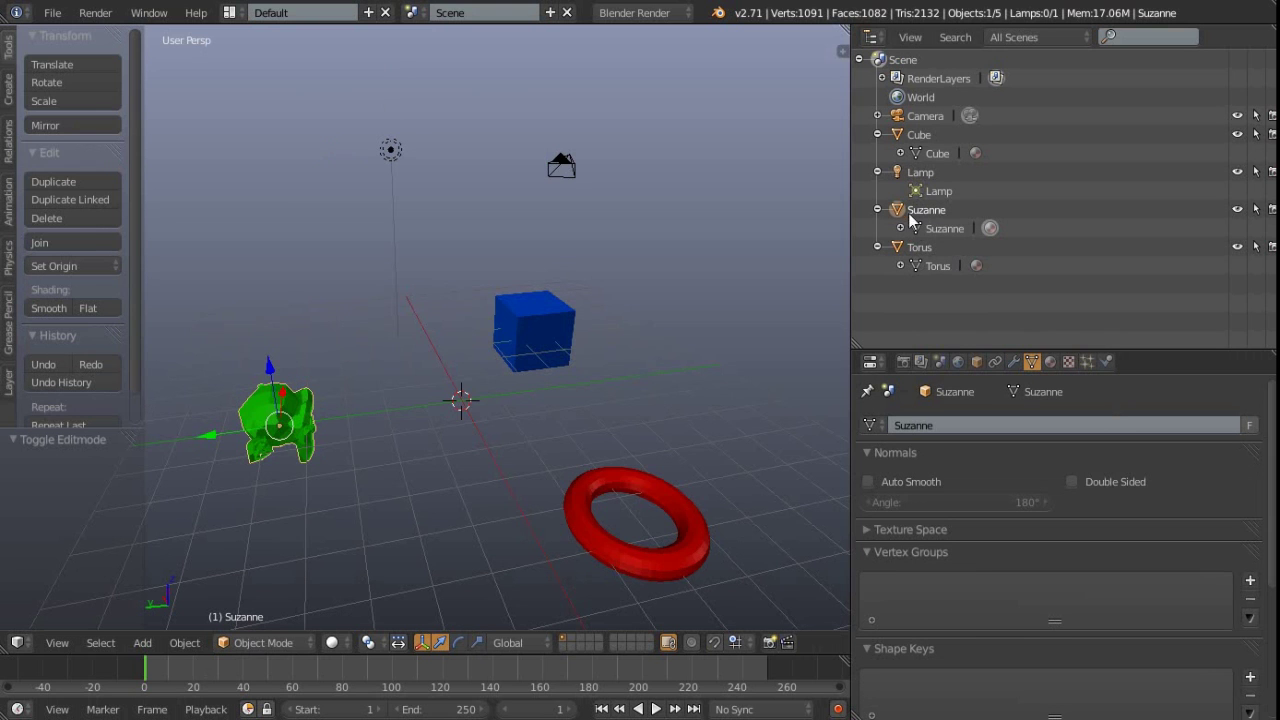
pyautogui.click(917, 230)
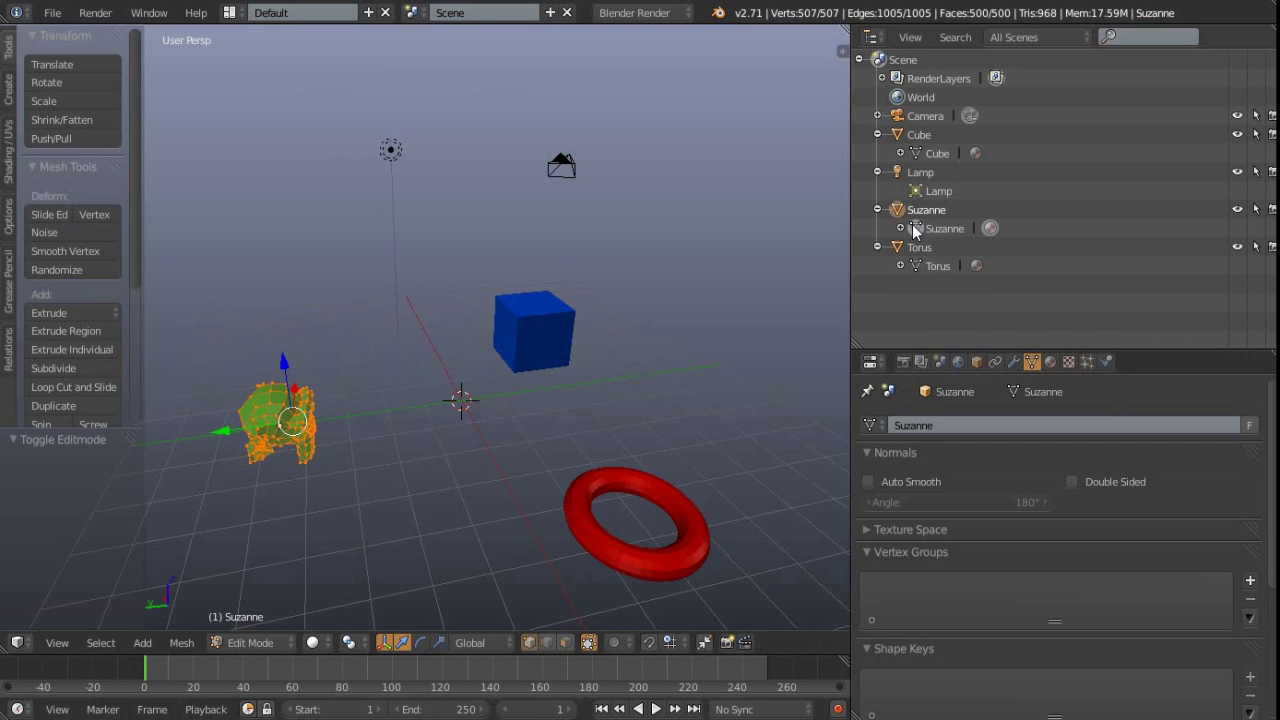
pyautogui.click(915, 230)
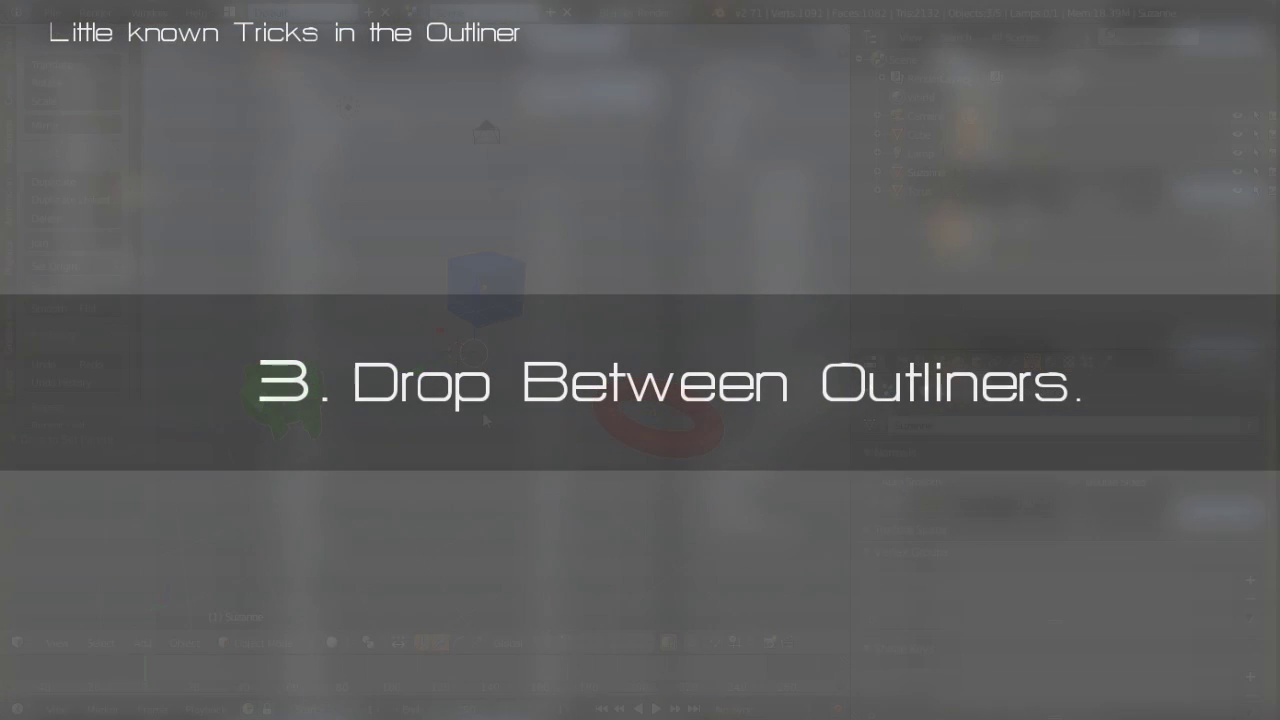
# Change the Properties editor's type to Outliner.
pyautogui.click(874, 363)
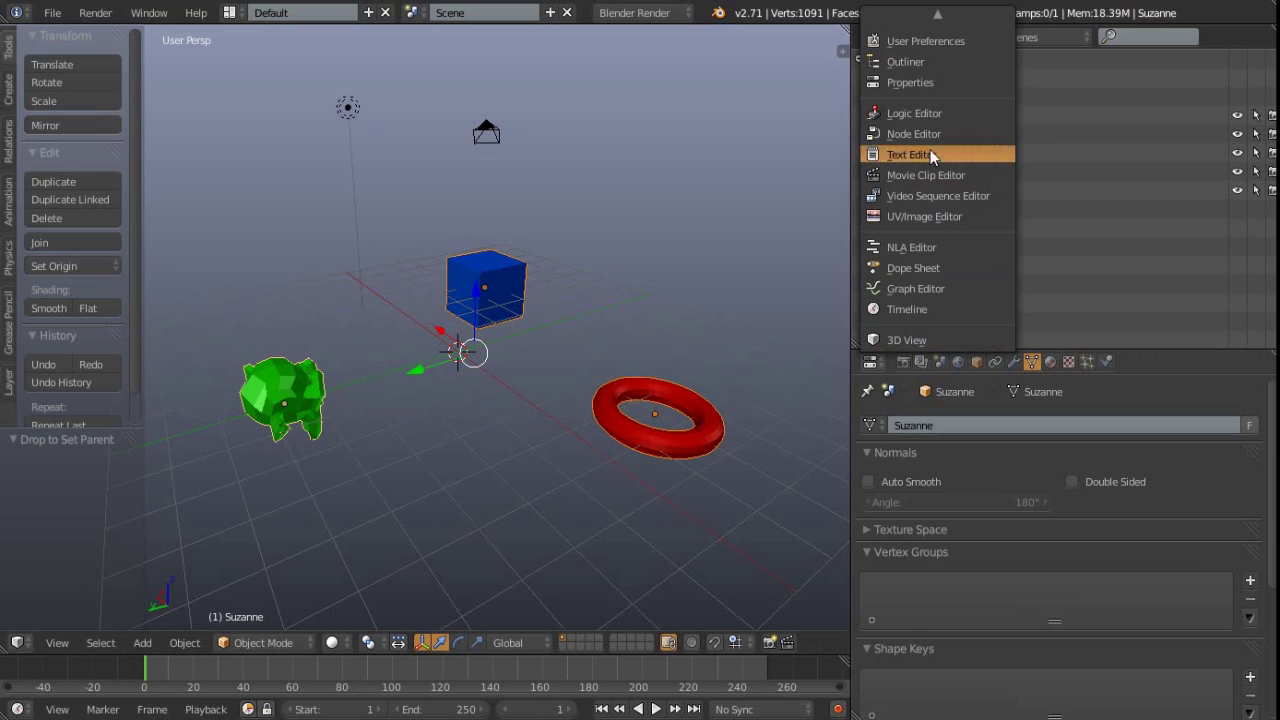
pyautogui.click(929, 62)
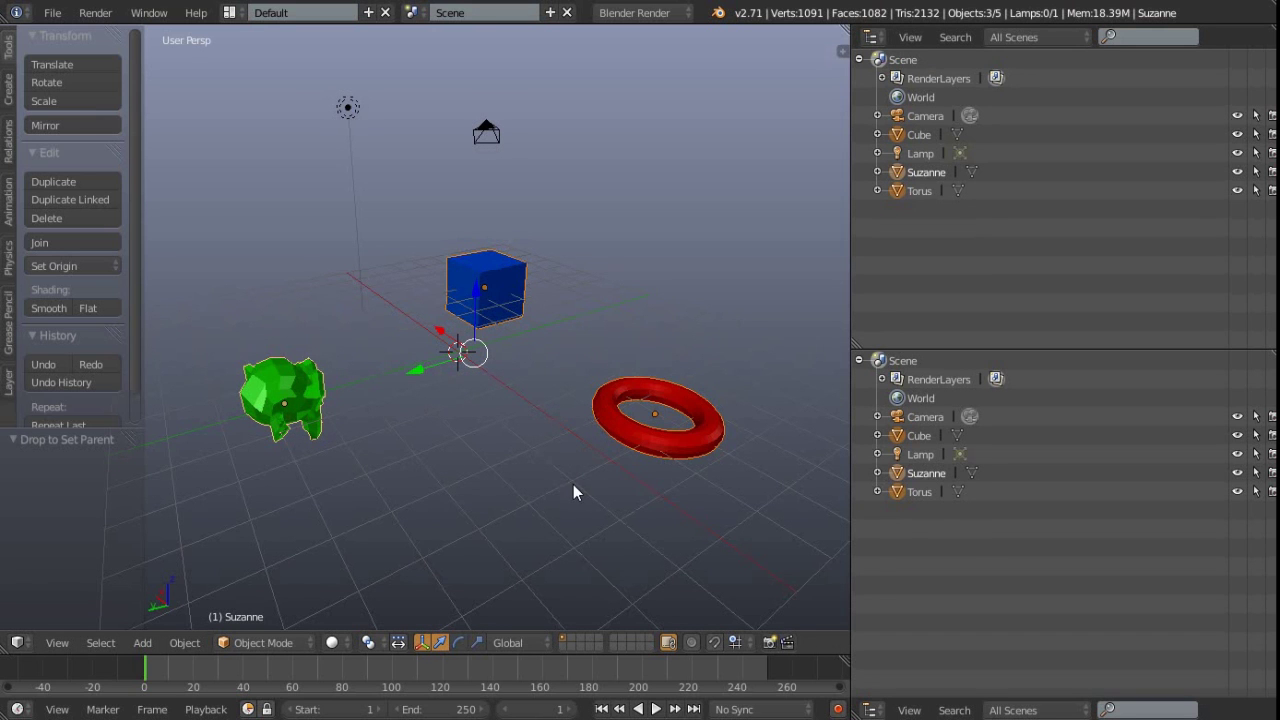
# Duplicate the cube, Suzanne and torus five times, placing each set around the scene.
pyautogui.hotkey('shift', 'd')
pyautogui.click(596, 423)
pyautogui.hotkey('shift', 'd')
pyautogui.click(650, 330)
pyautogui.hotkey('shift', 'd')
pyautogui.click(688, 250)
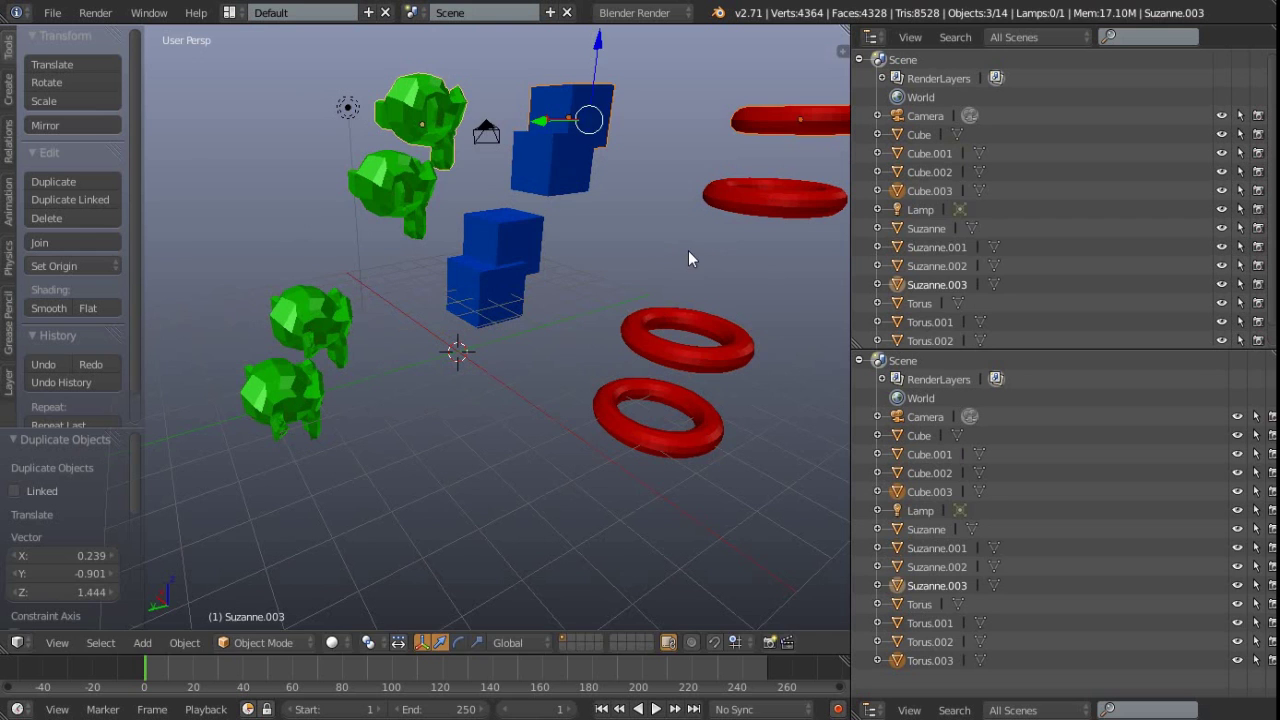
pyautogui.hotkey('shift', 'd')
pyautogui.click(443, 262)
pyautogui.hotkey('shift', 'd')
pyautogui.click(432, 356)
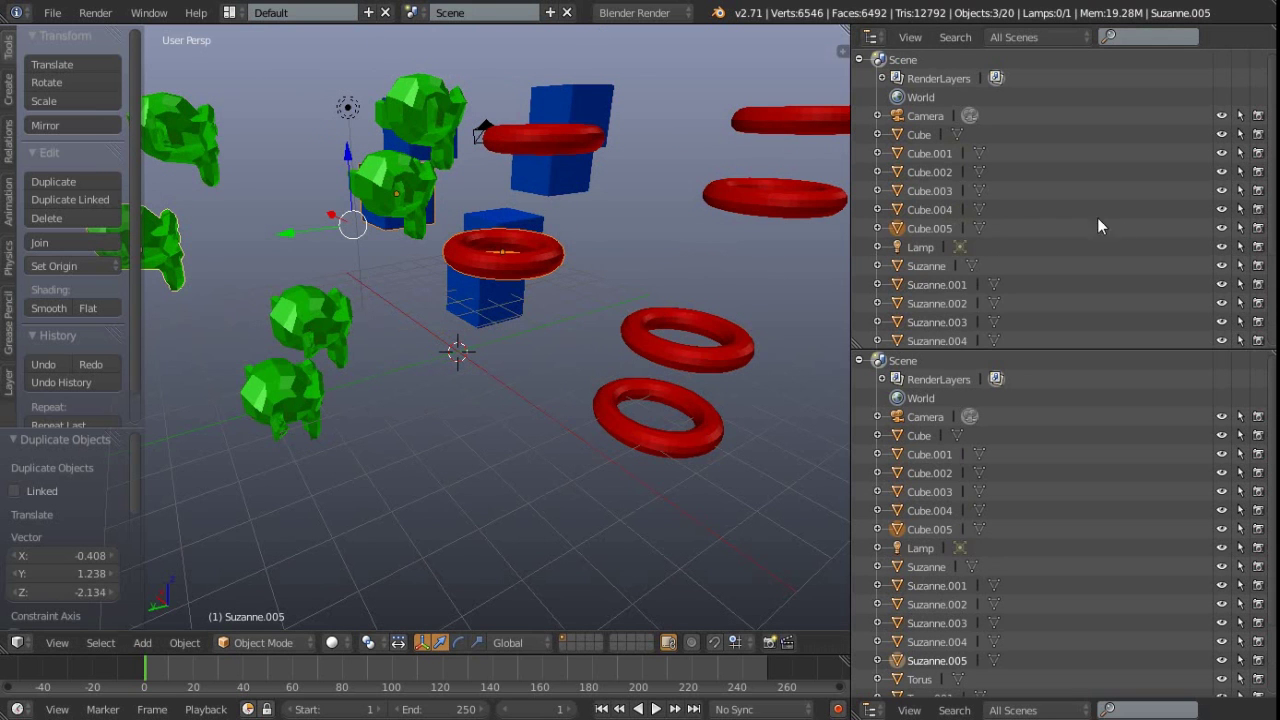
# Select Torus.005 in the lower Outliner, then select the original Cube in the upper one.
pyautogui.scroll(-3, 1049, 264)
pyautogui.scroll(3, 1041, 263)
pyautogui.scroll(-3, 1031, 262)
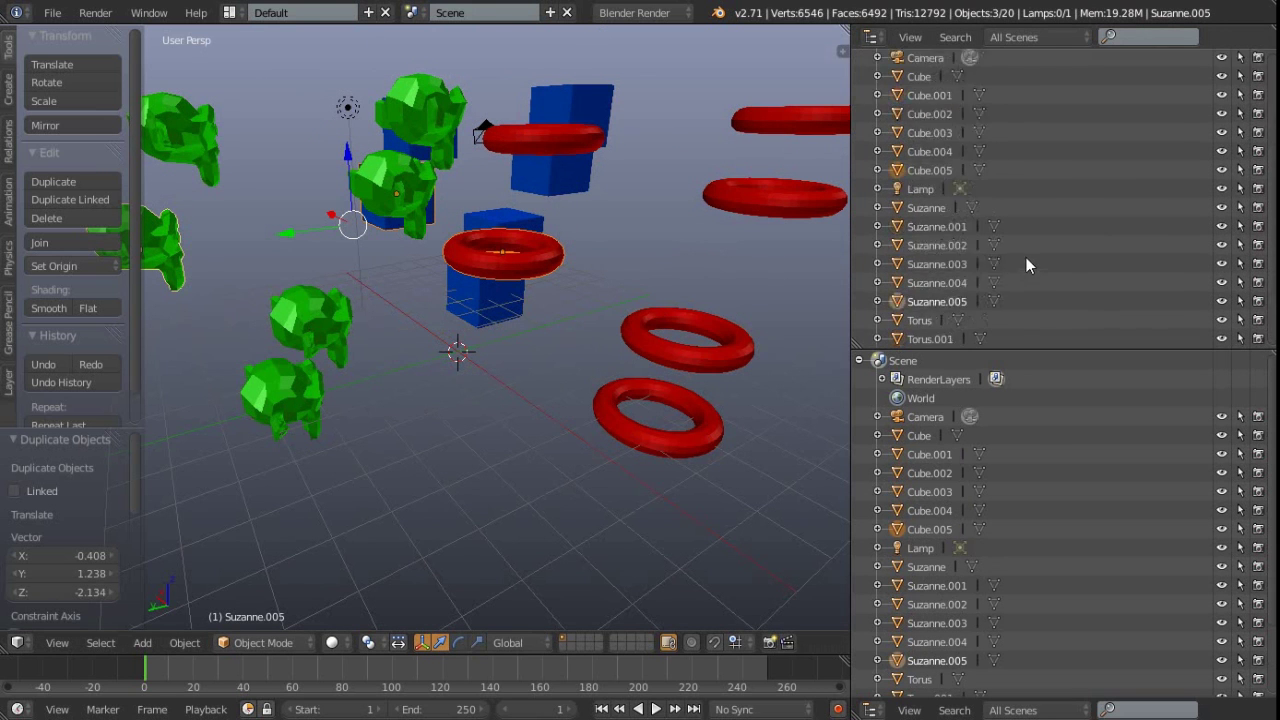
pyautogui.scroll(3, 1026, 264)
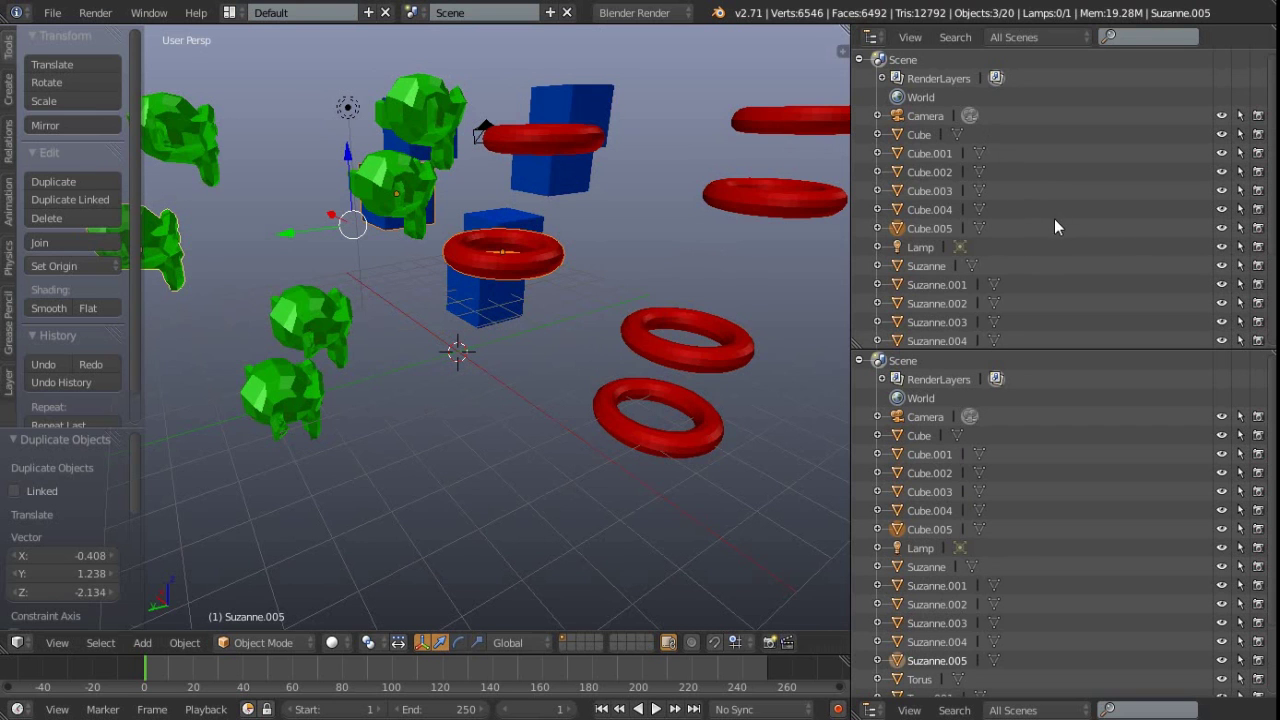
pyautogui.scroll(-3, 1000, 608)
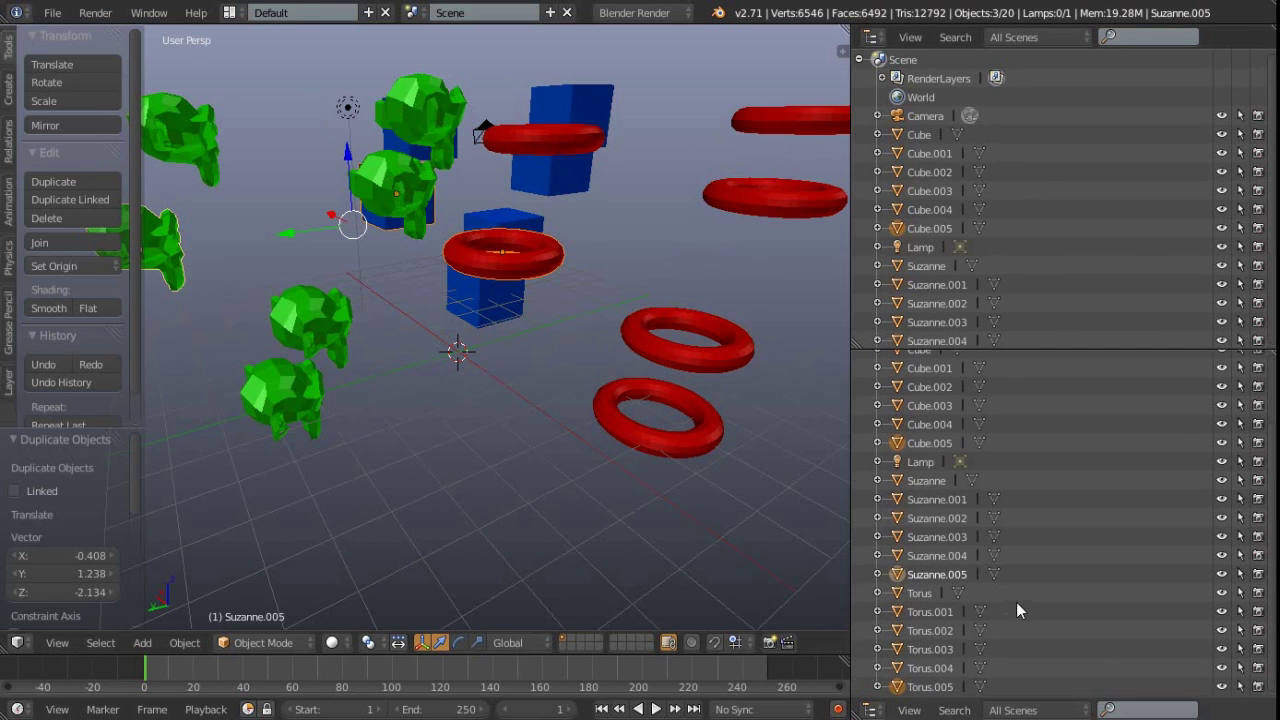
pyautogui.click(930, 687)
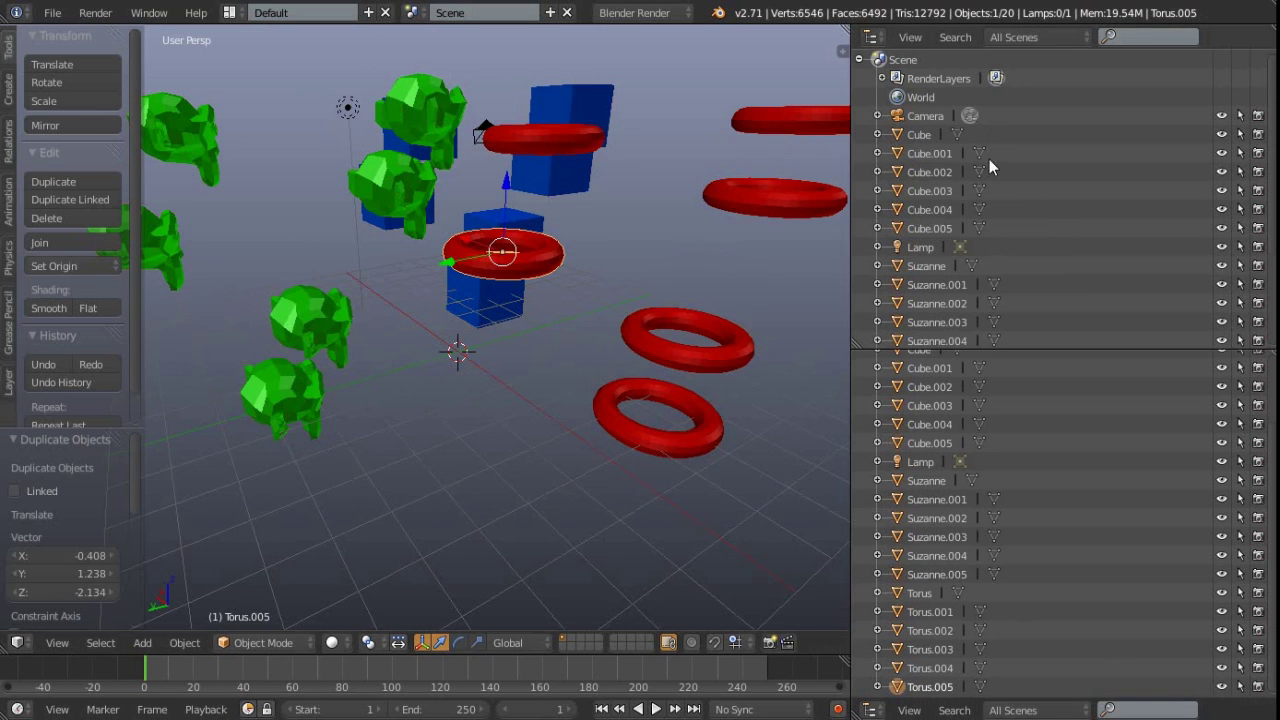
pyautogui.click(920, 133)
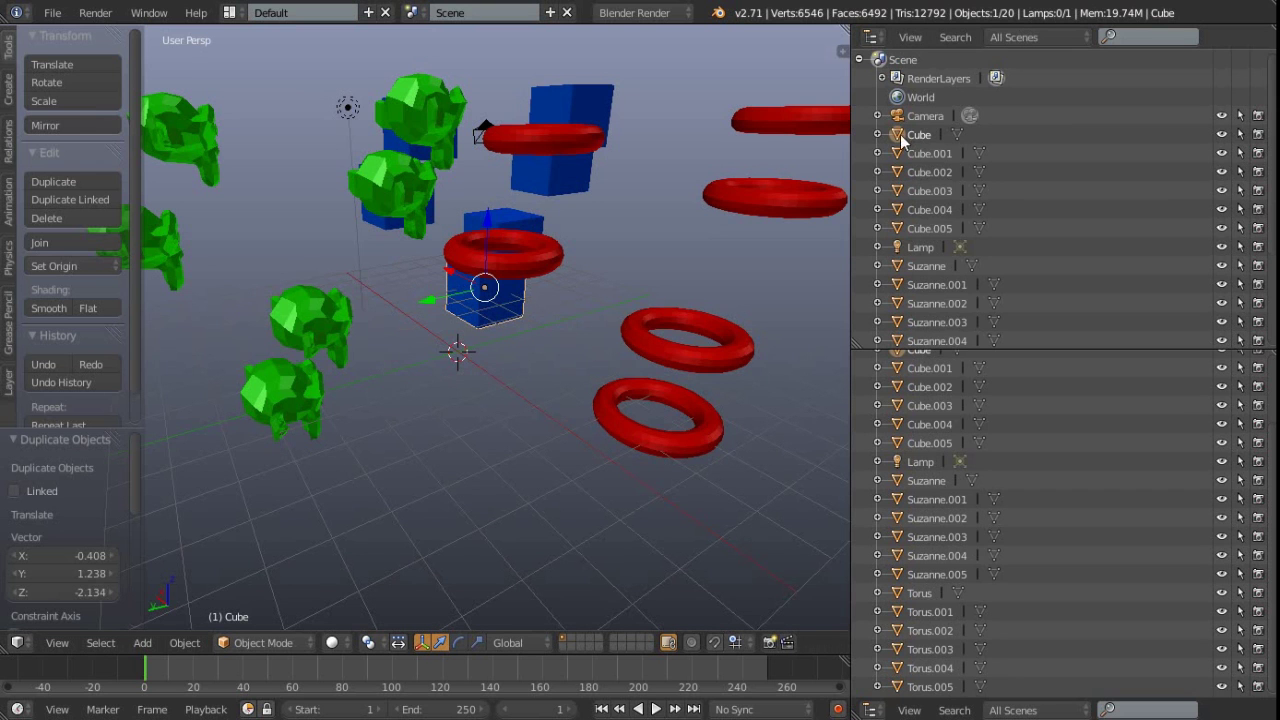
# Parent Cube to Torus.005 and move the torus higher so the cube follows.
pyautogui.moveTo(893, 131); pyautogui.dragTo(900, 694)
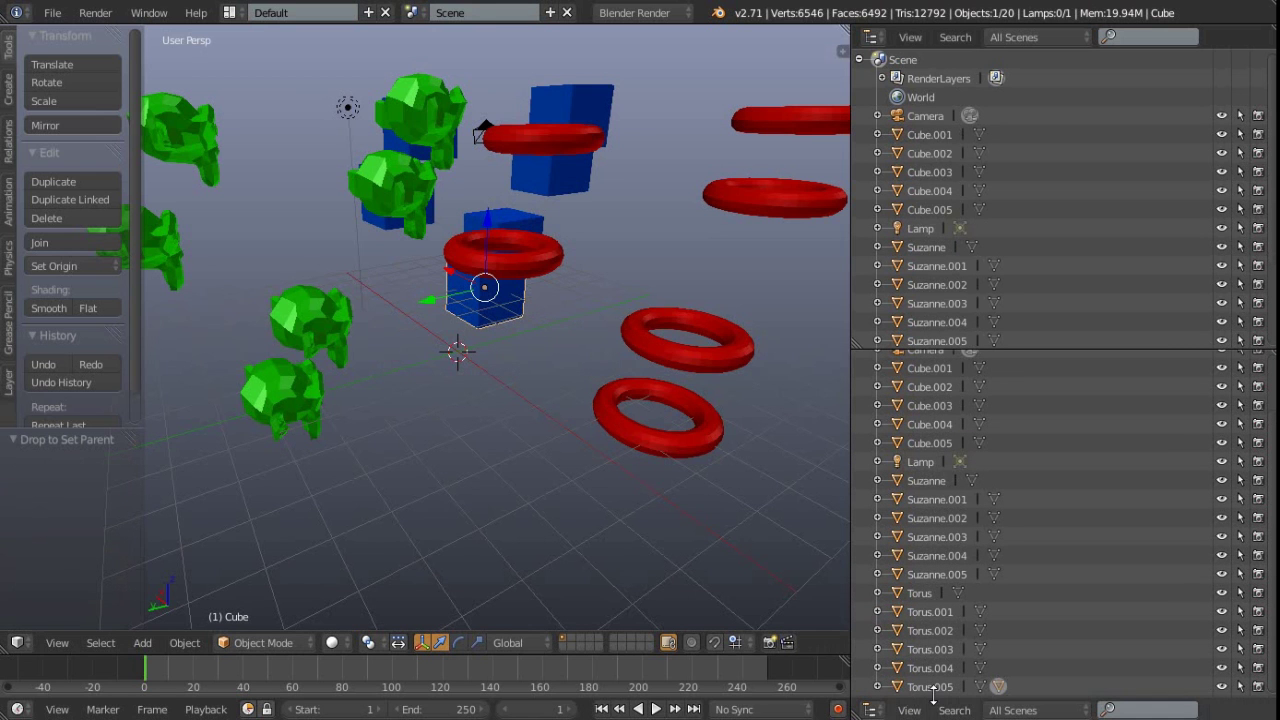
pyautogui.click(937, 690)
pyautogui.moveTo(519, 366); pyautogui.dragTo(631, 364, button='middle')
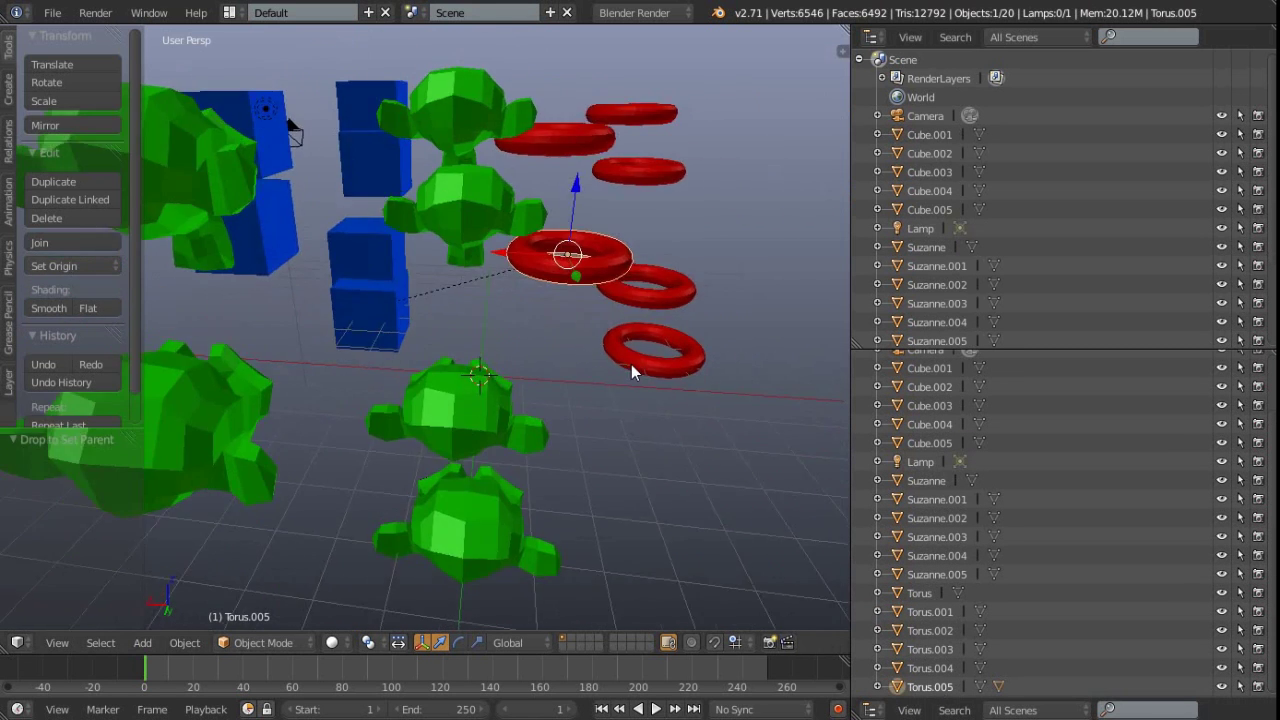
pyautogui.press('g')
pyautogui.click(629, 414)
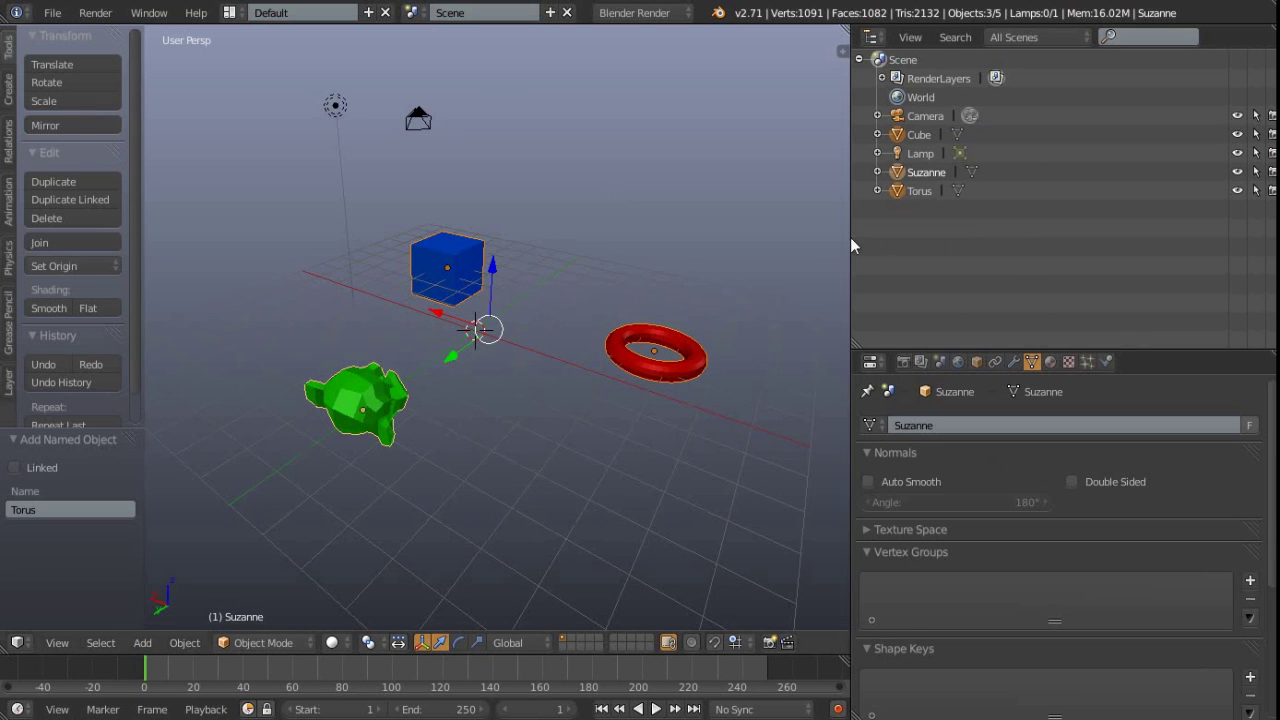
# Drag Cube and Lamp from the Outliner into the viewport, adding Cube.001 and Lamp.001.
pyautogui.moveTo(582, 327); pyautogui.dragTo(590, 320, button='middle')
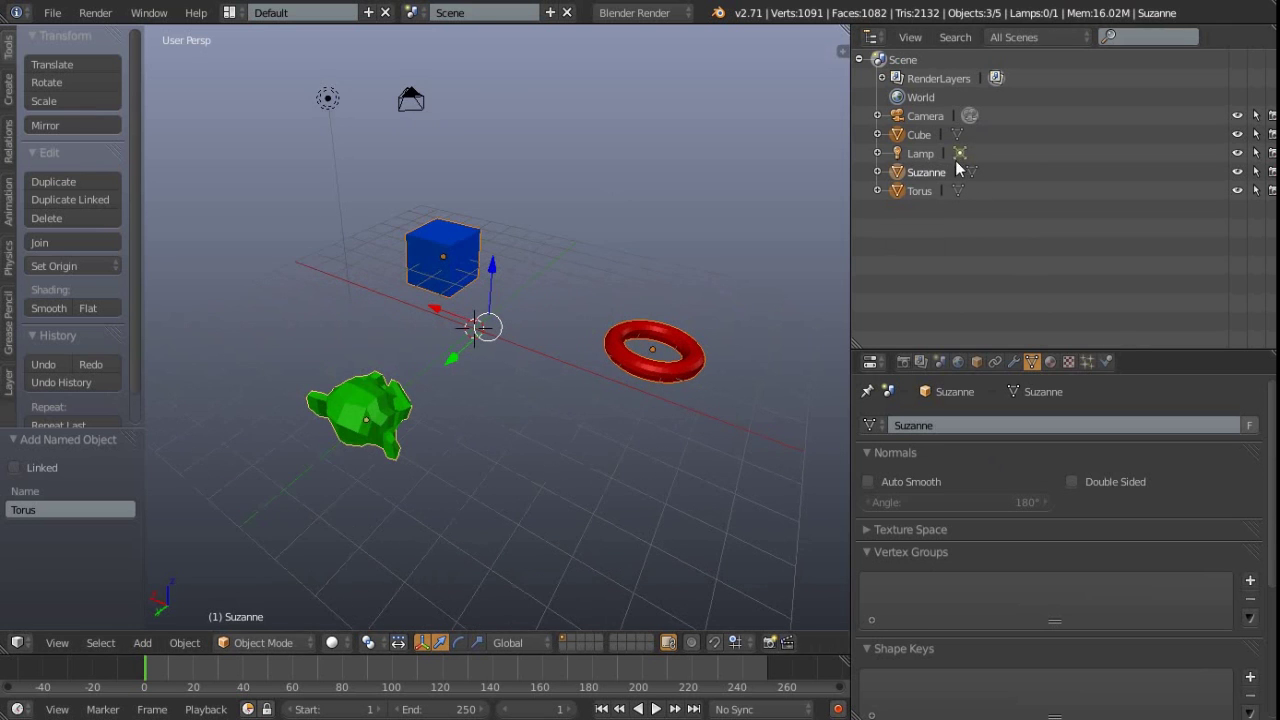
pyautogui.click(906, 139)
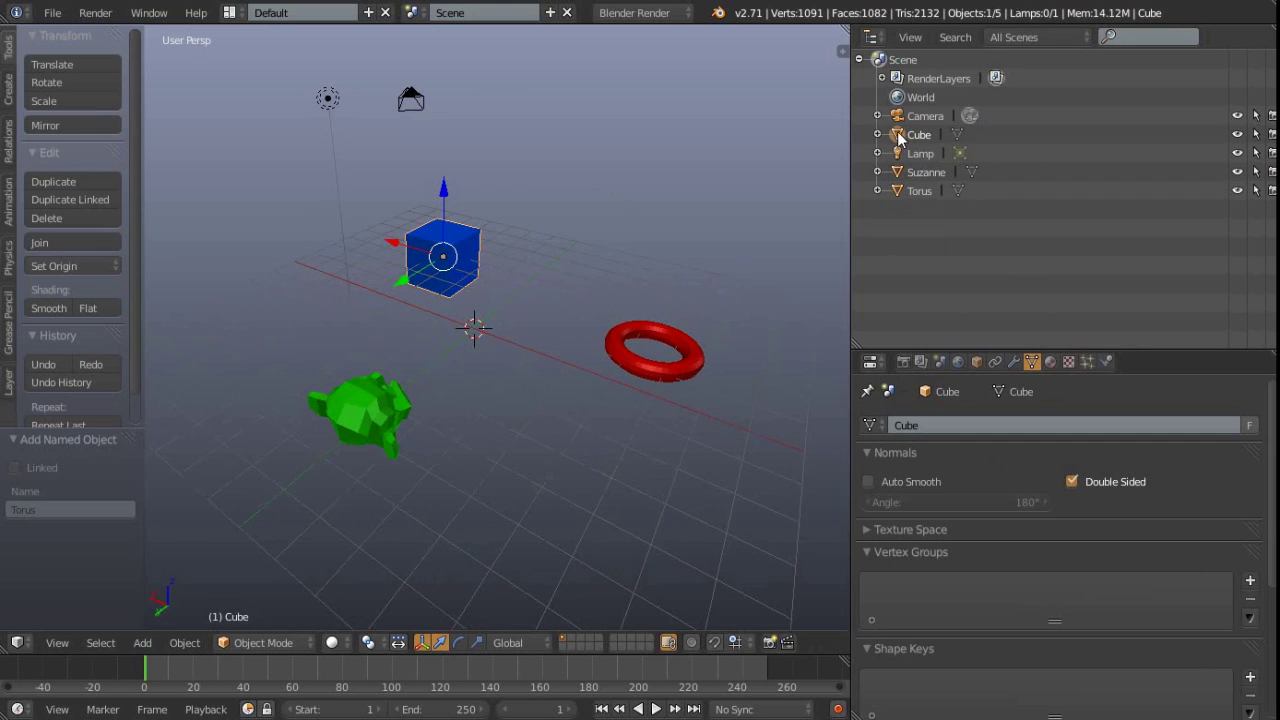
pyautogui.moveTo(898, 139); pyautogui.dragTo(606, 177)
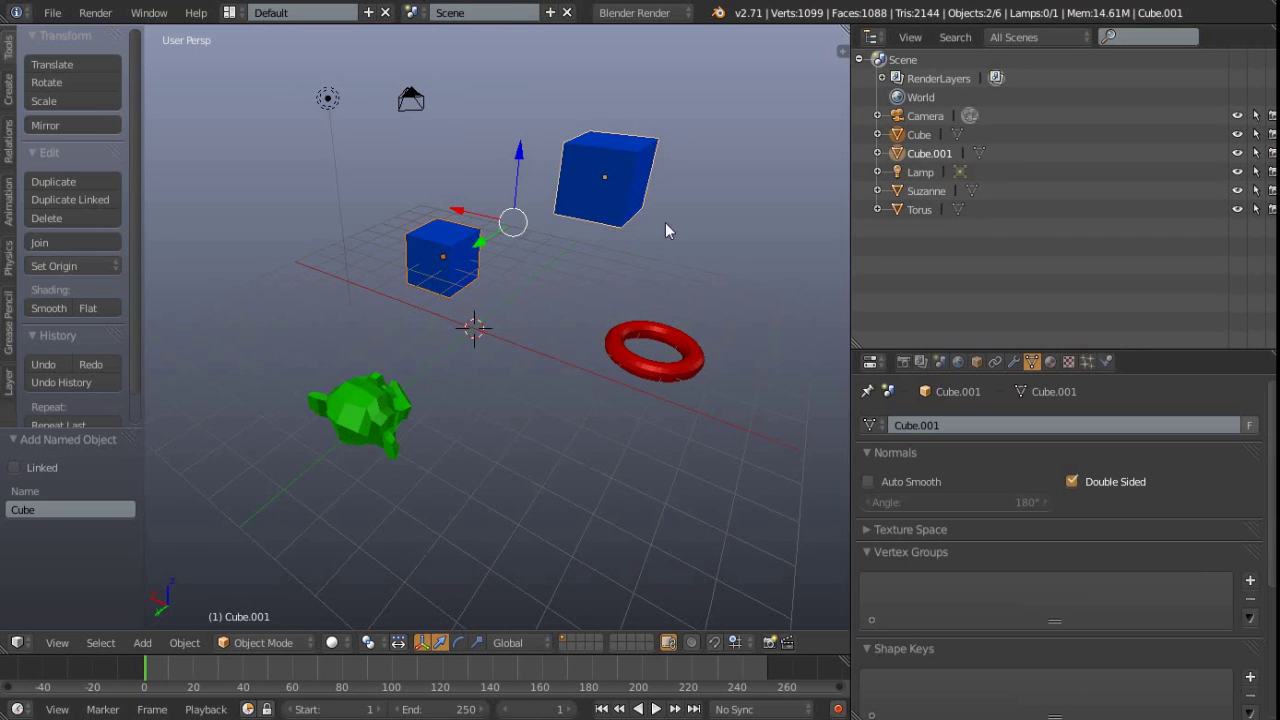
pyautogui.click(903, 174)
pyautogui.moveTo(903, 174); pyautogui.dragTo(553, 283)
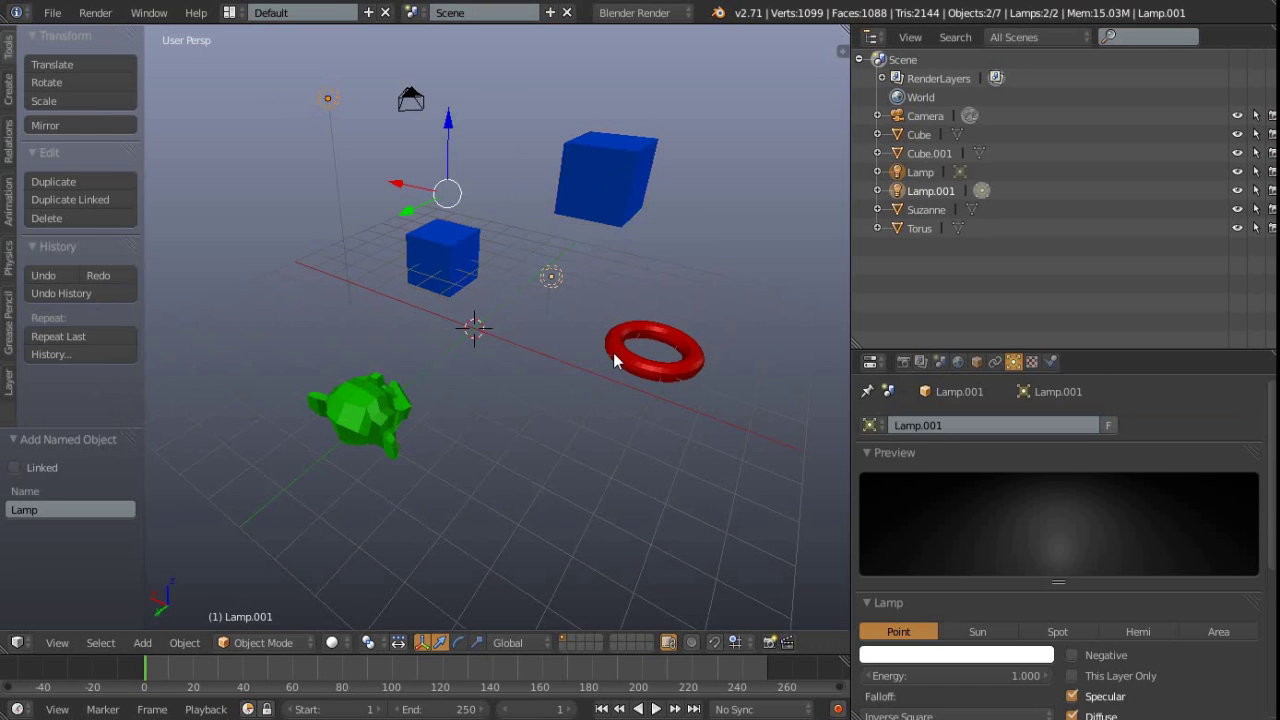
# Drag Cube.001's blue material from the Outliner onto the red torus in the viewport.
pyautogui.rightClick(632, 196)
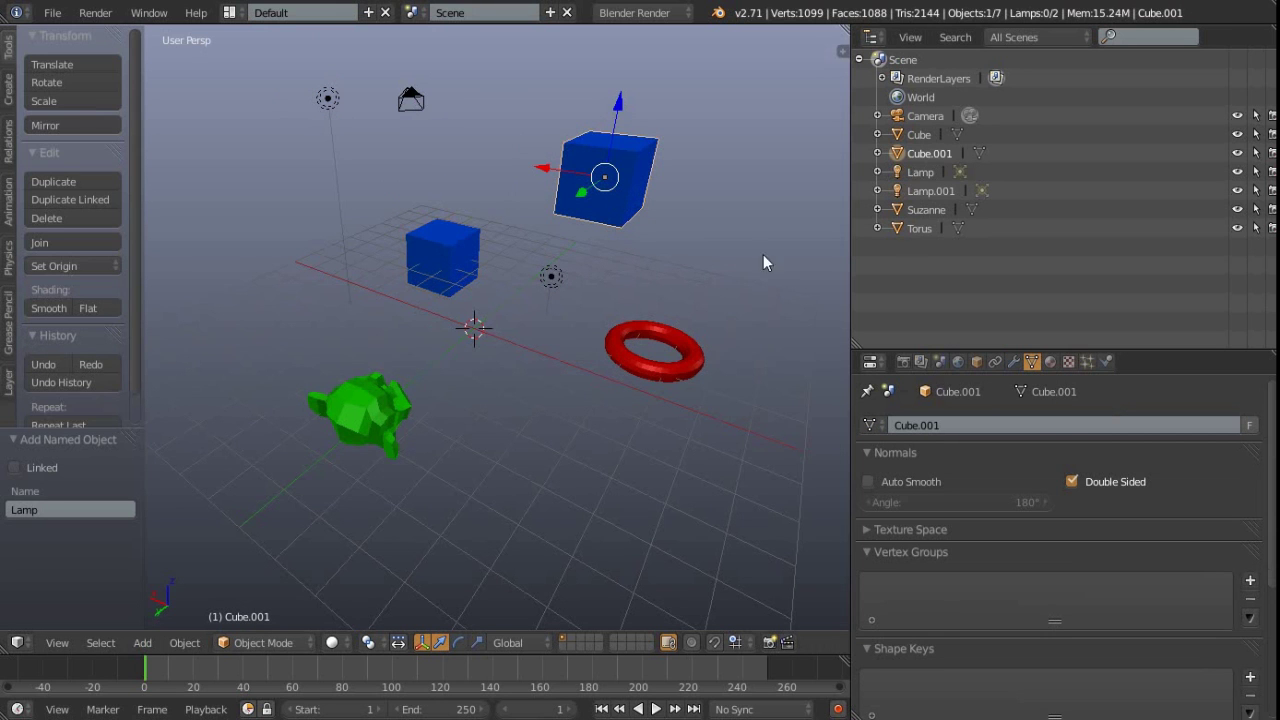
pyautogui.click(877, 153)
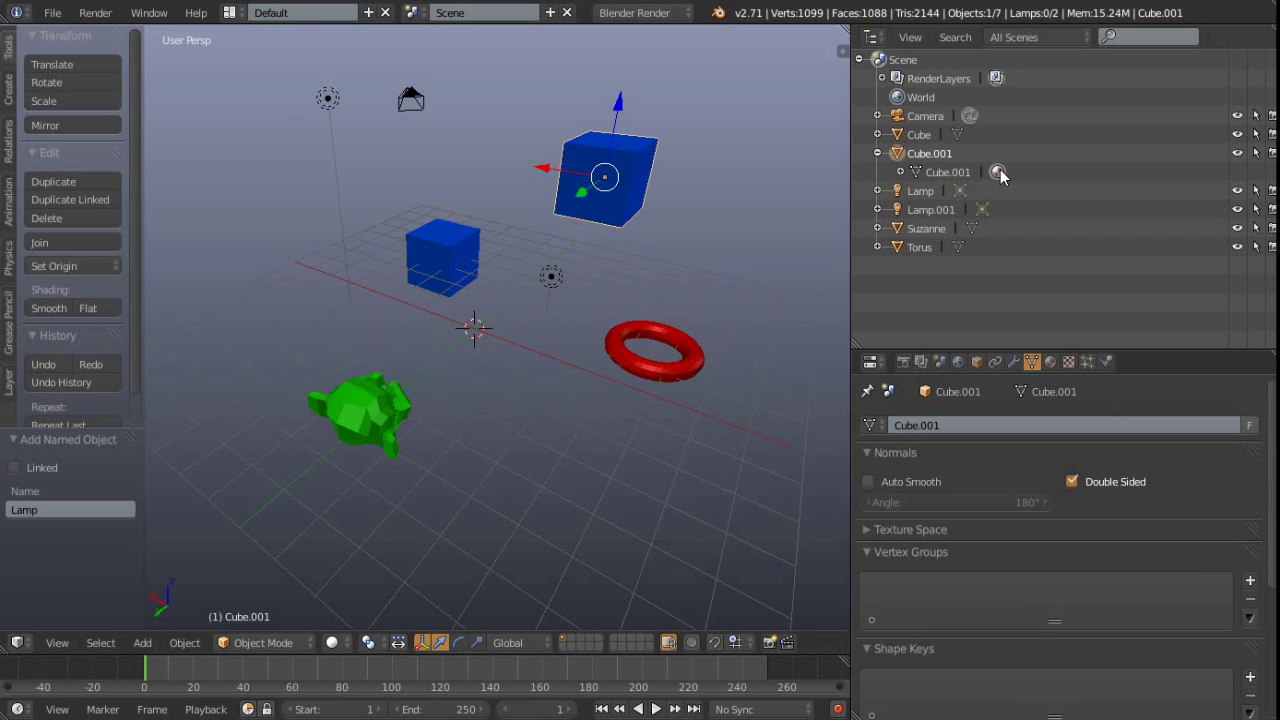
pyautogui.moveTo(998, 172); pyautogui.dragTo(688, 374)
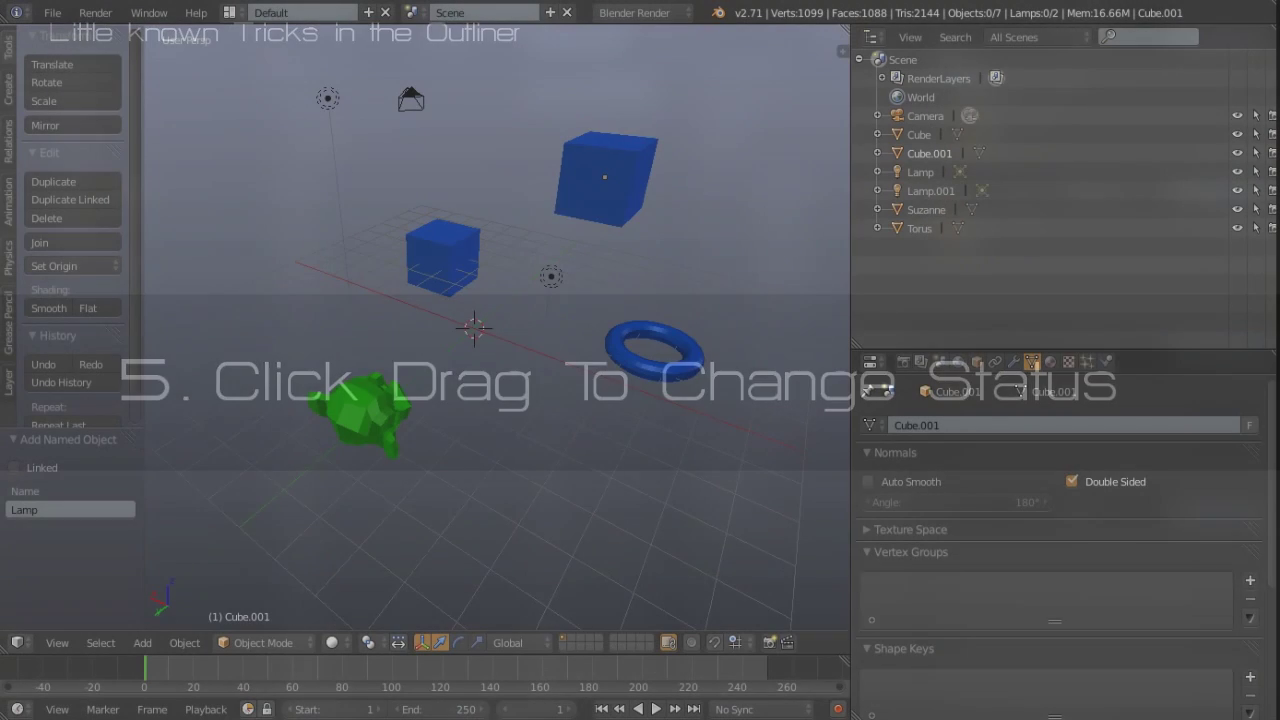
pyautogui.moveTo(1237, 116); pyautogui.dragTo(1273, 256)
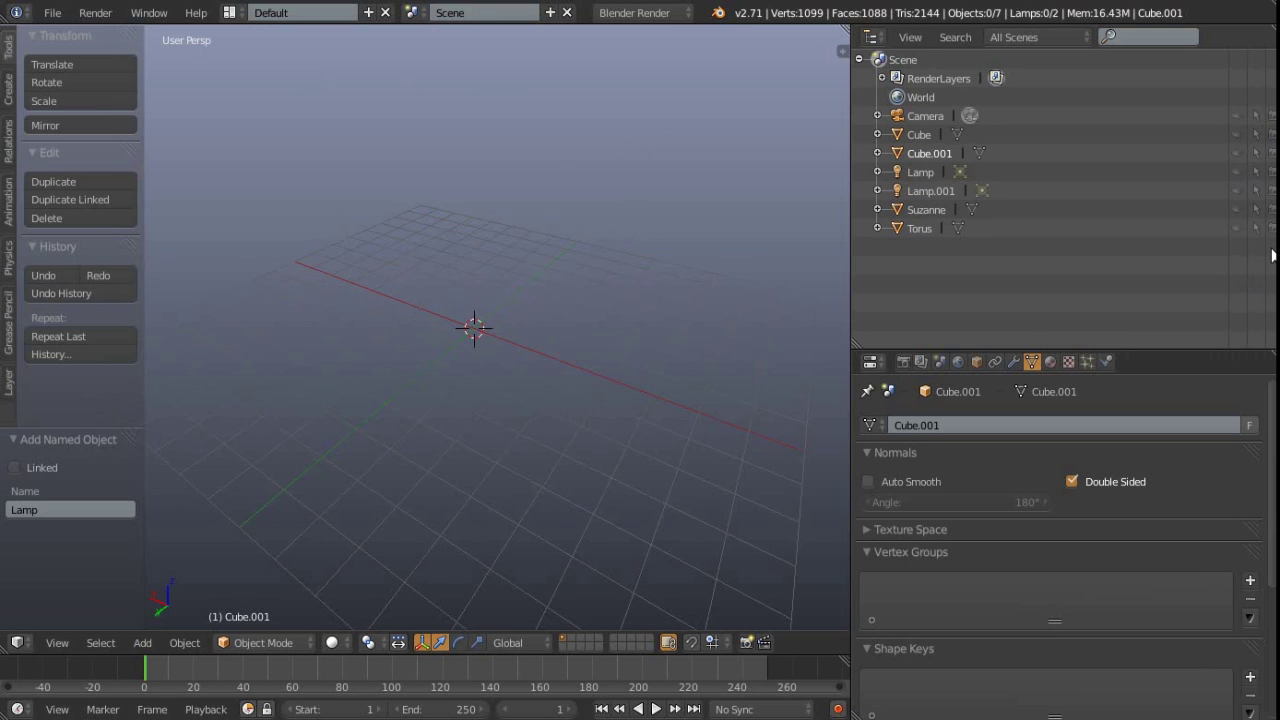
pyautogui.moveTo(1244, 117); pyautogui.dragTo(1238, 229)
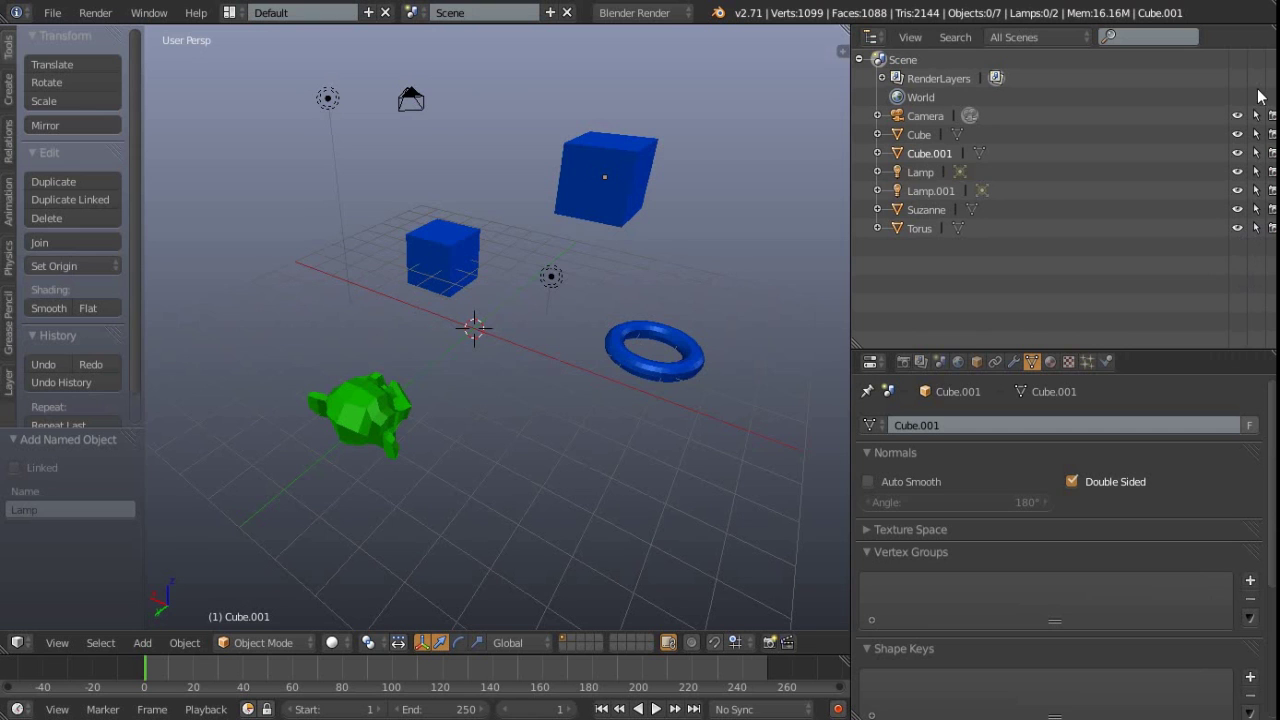